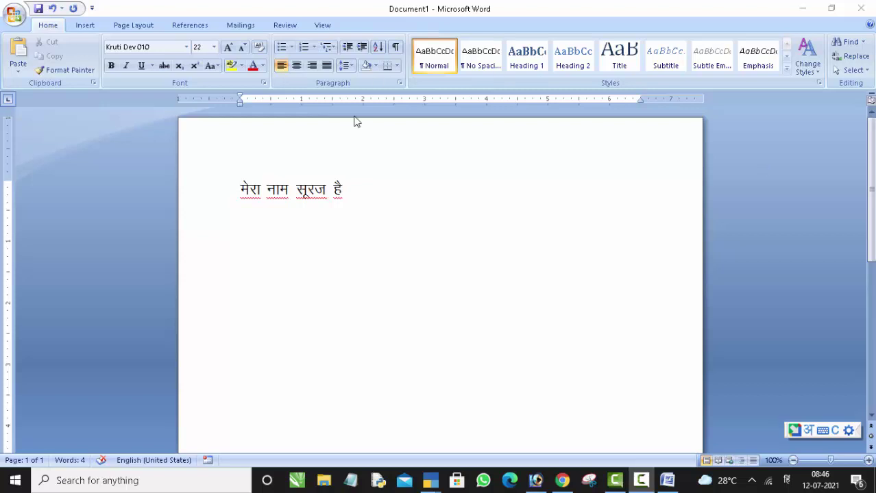
Step: Start a new empty line below the Hindi sentence मेरा नाम सूरज है
left_click(383, 245)
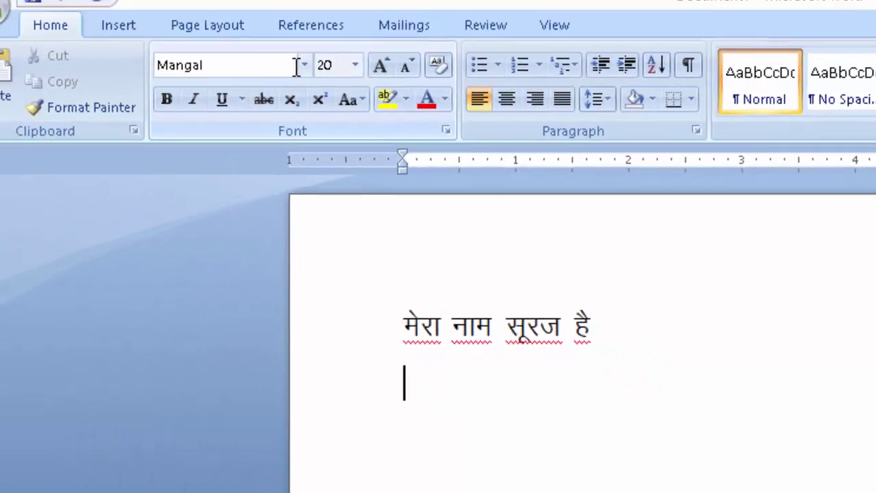
Step: Change the new line's font from Mangal to Kruti Dev 010 at size 20
left_click(328, 83)
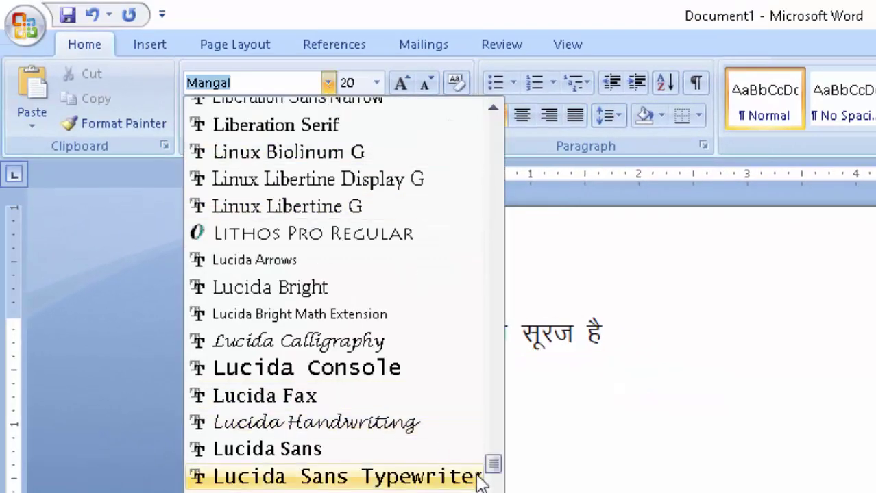
scroll(489, 445, "up", 4)
scroll(488, 192, "up", 10)
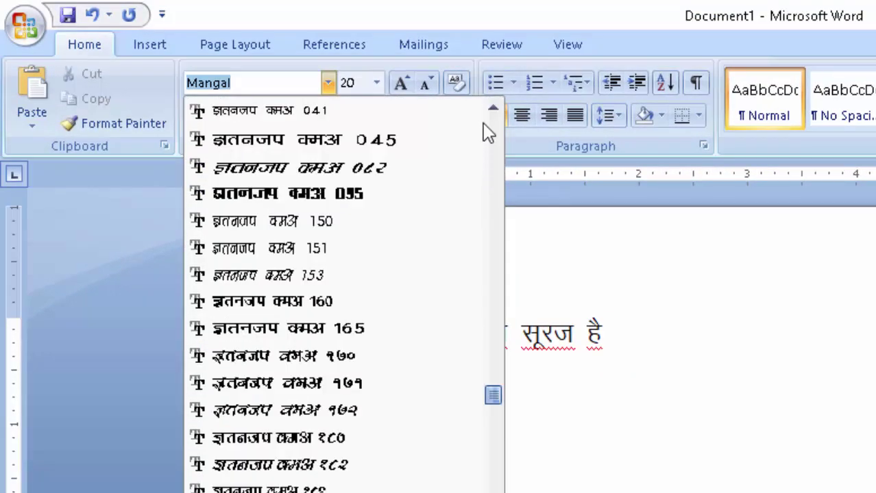
scroll(482, 123, "up", 15)
key("Escape")
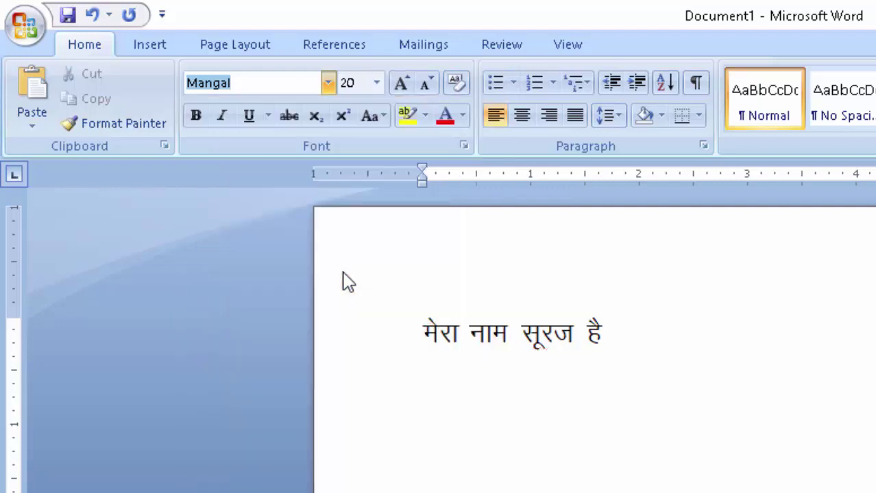
key("Escape")
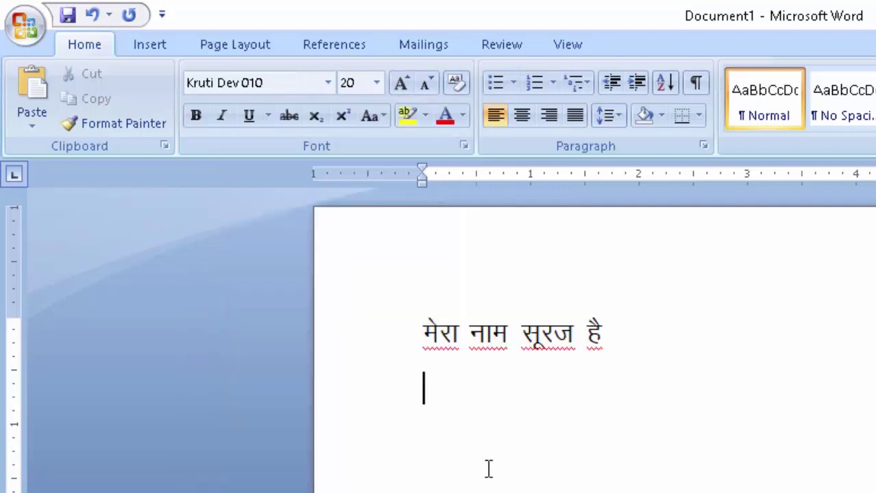
Step: Type मेरा नाम सूरज है on the second line via phonetic Google Input Tools Hindi
type("es")
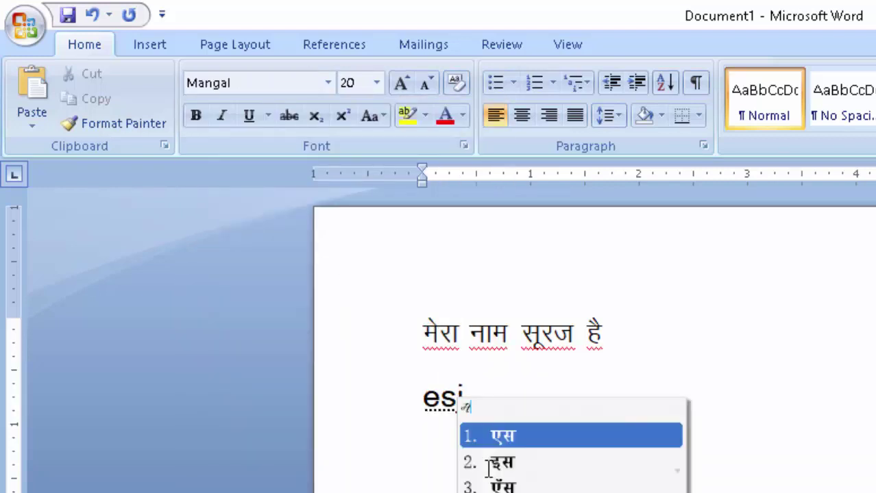
type("jk")
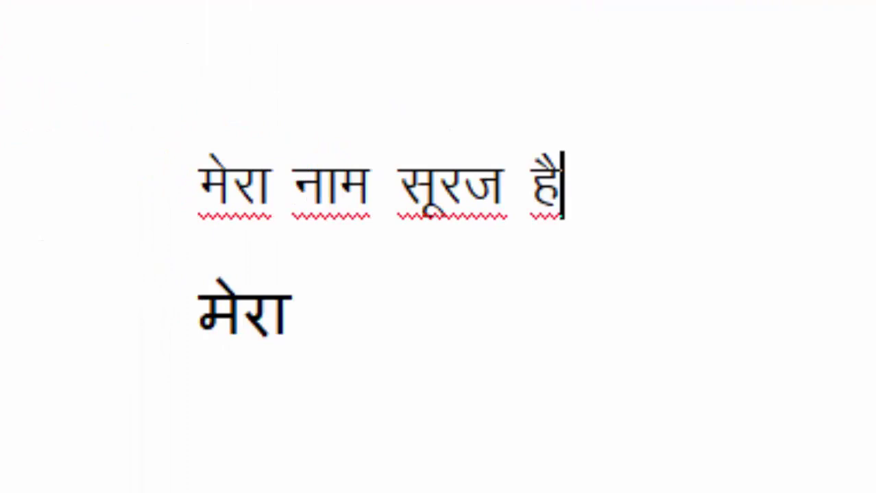
left_click(388, 335)
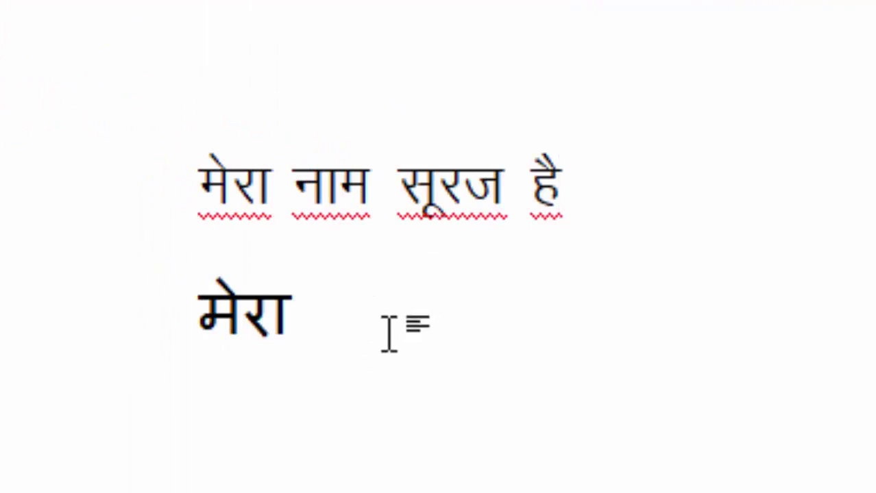
type(" nam")
key("space")
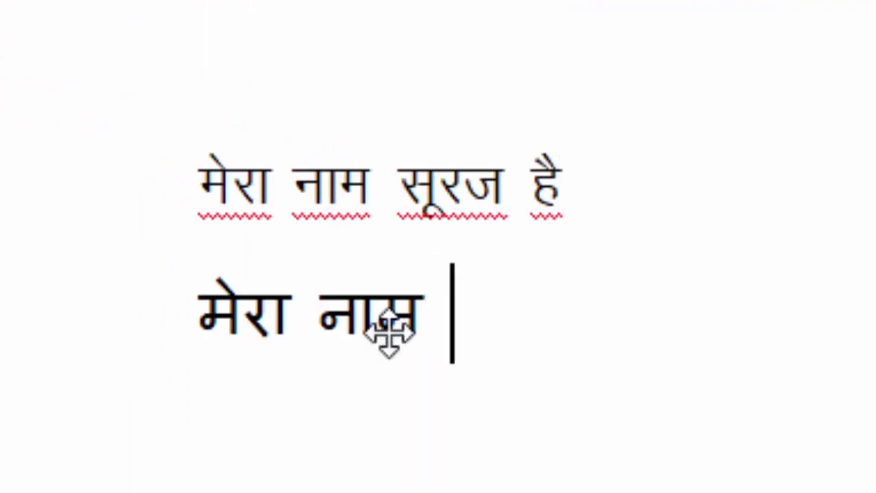
type("l")
key("BackSpace")
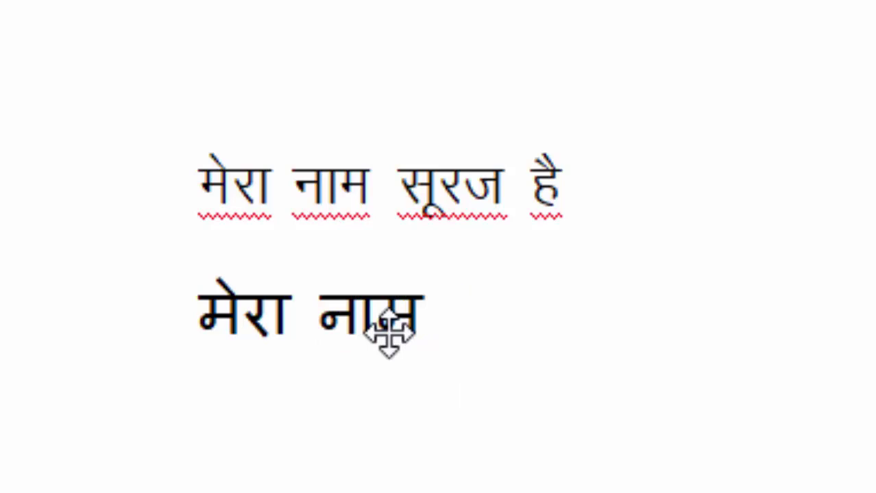
type("sura")
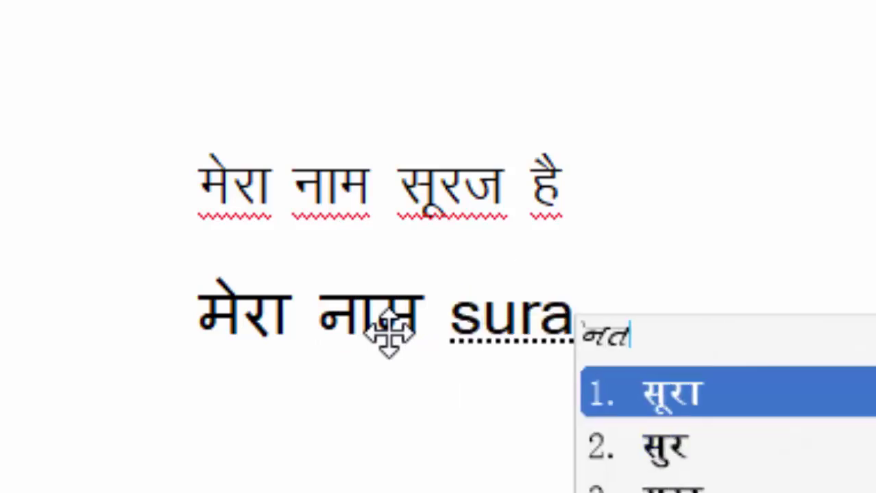
type("j")
key("space")
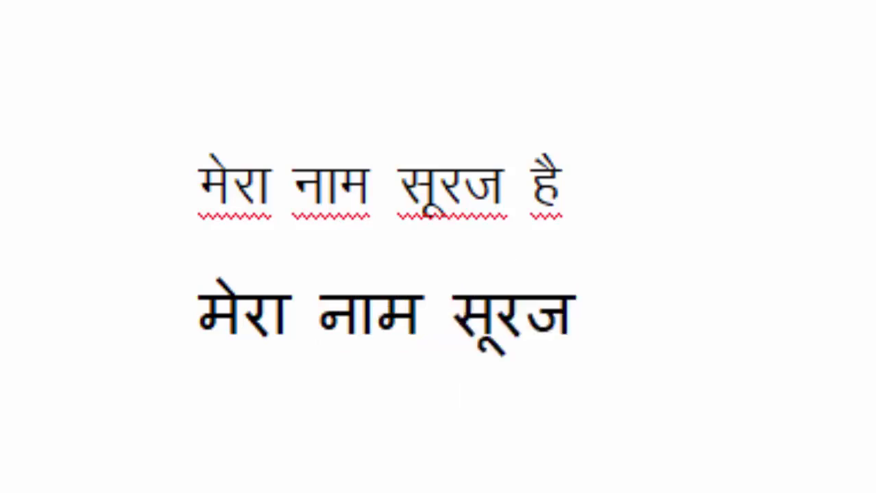
type("hai")
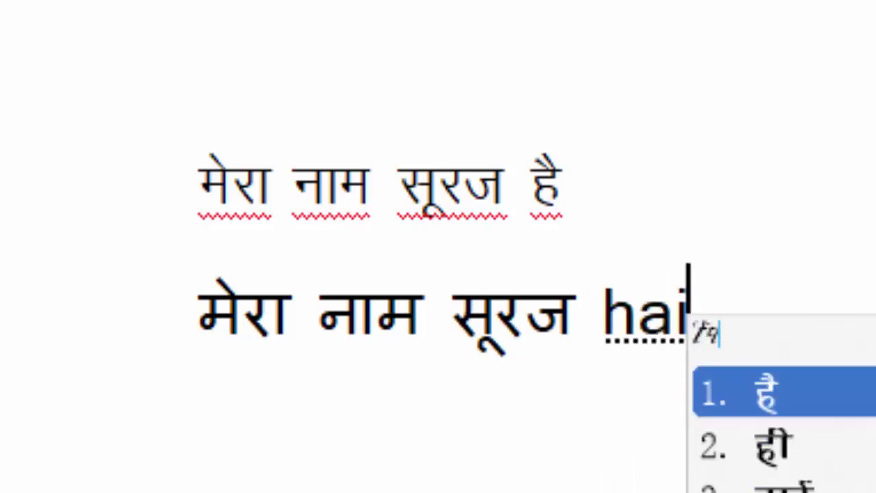
key("space")
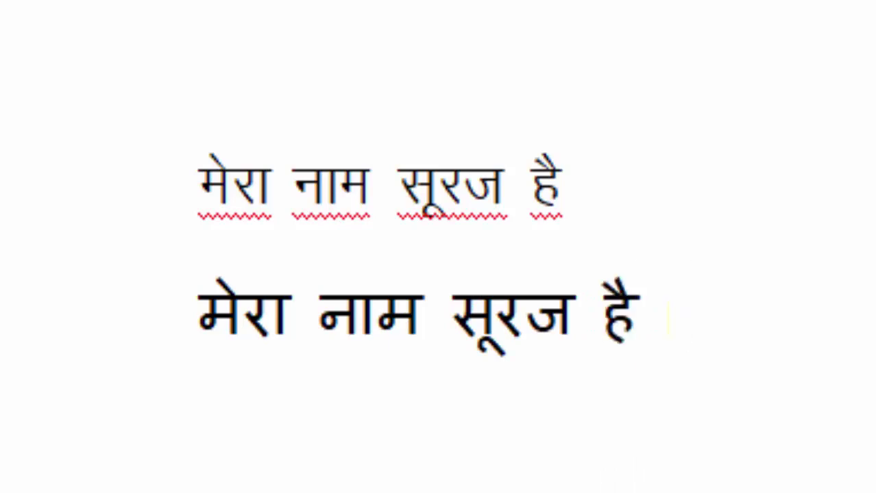
Step: Continue the line with मैं एक अध्यापक हूँ, typed phonetically as 'mai ek adhyapak hun'
type("ma")
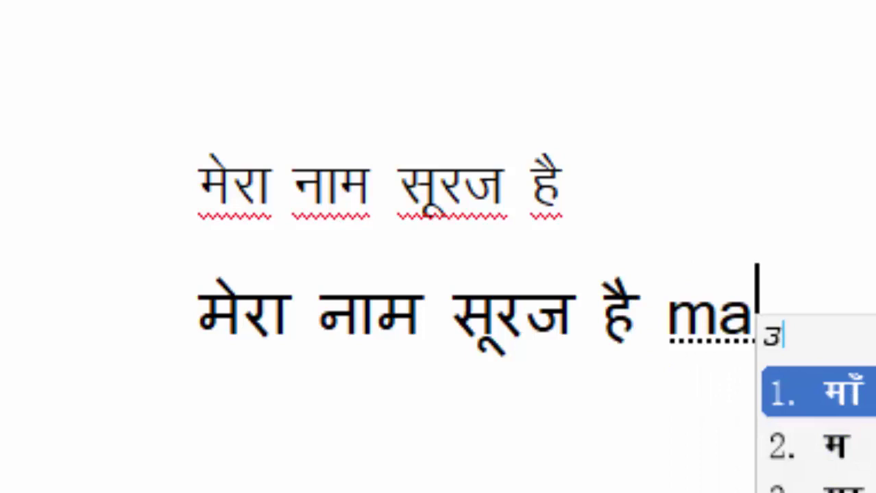
type("i")
key("Down")
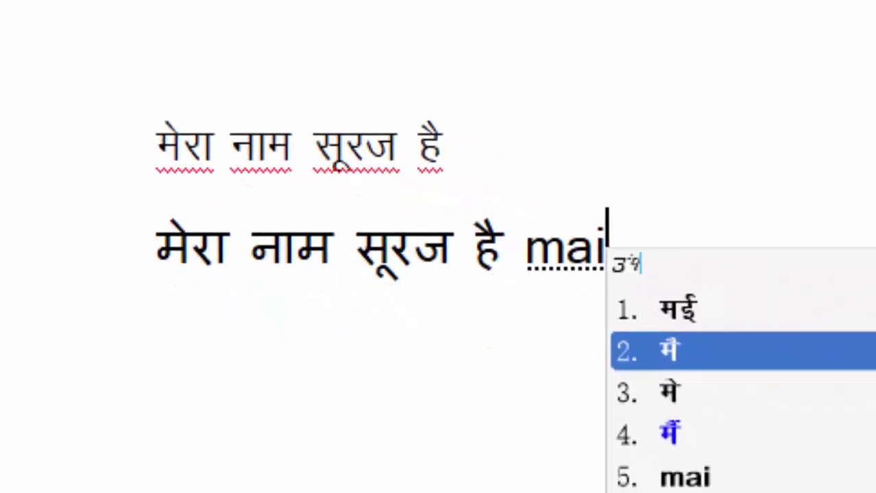
key("space")
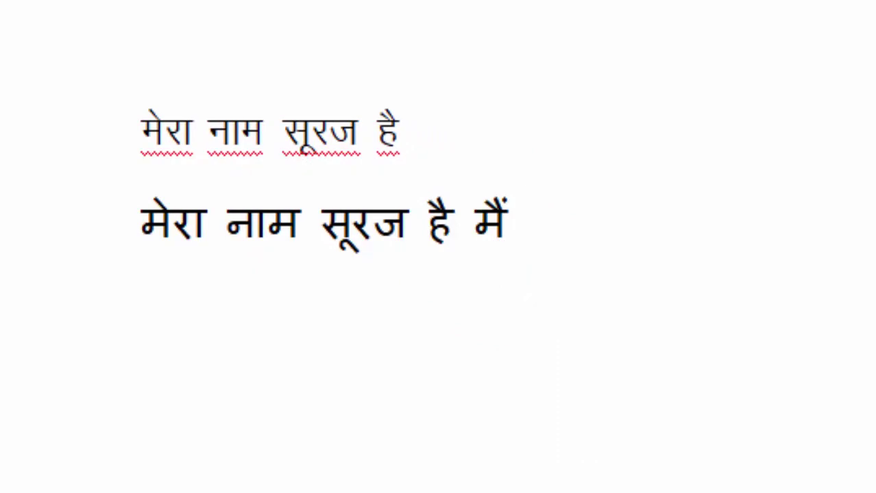
type("ek")
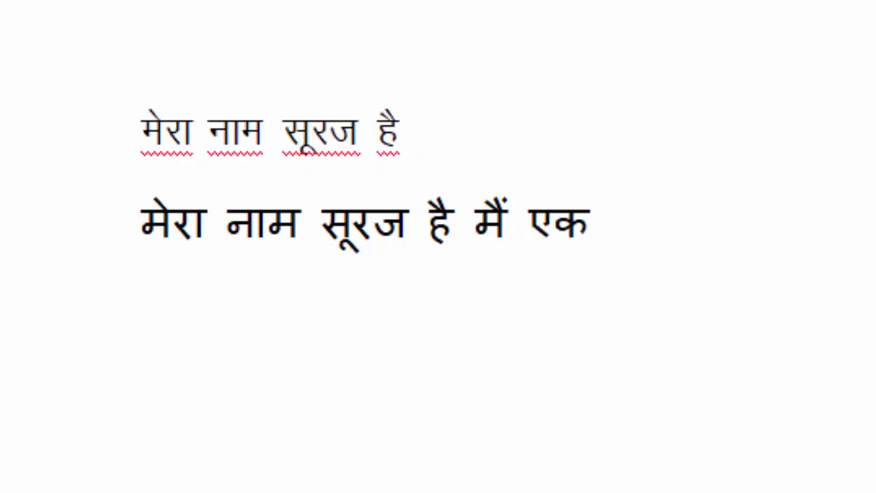
type(" adj")
key("BackSpace")
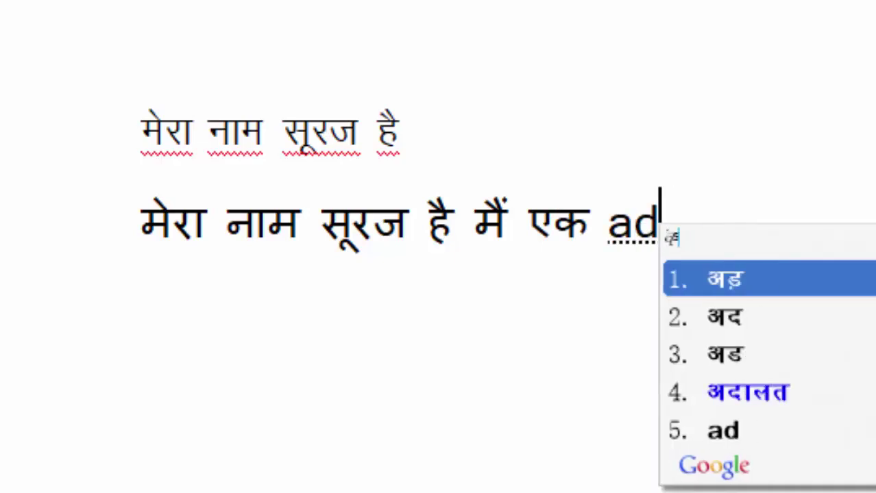
type("hyapa")
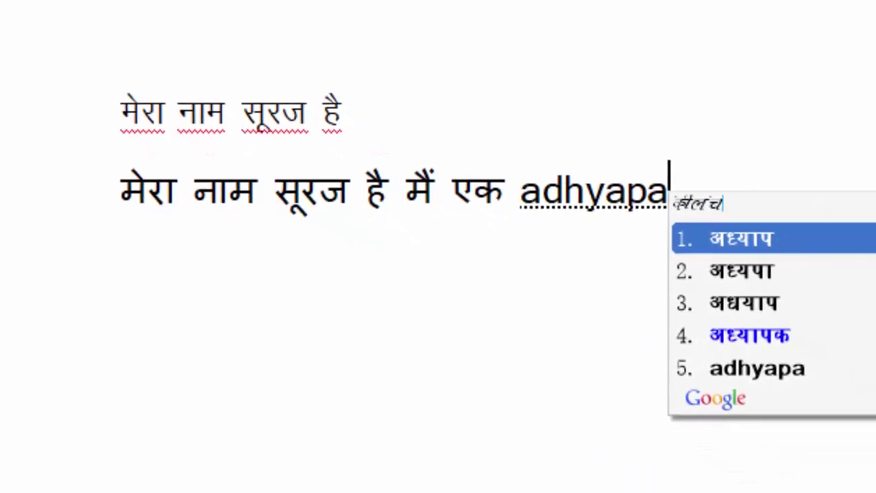
type("k")
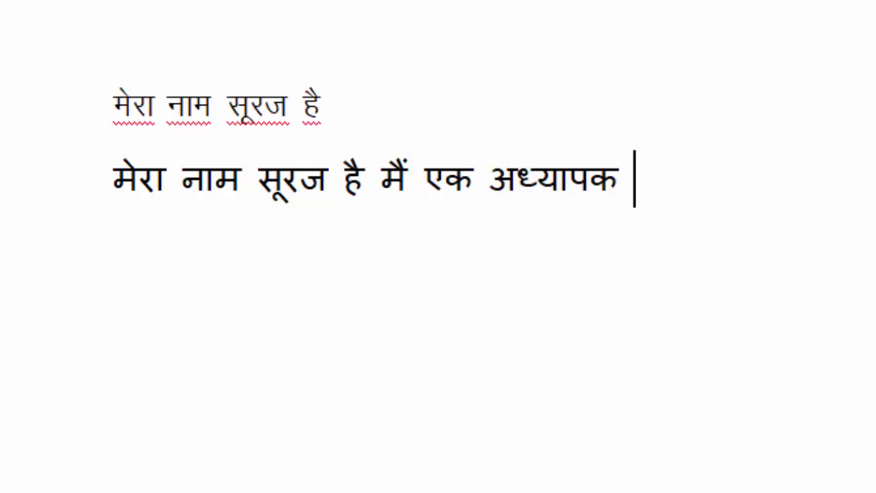
type(" hun")
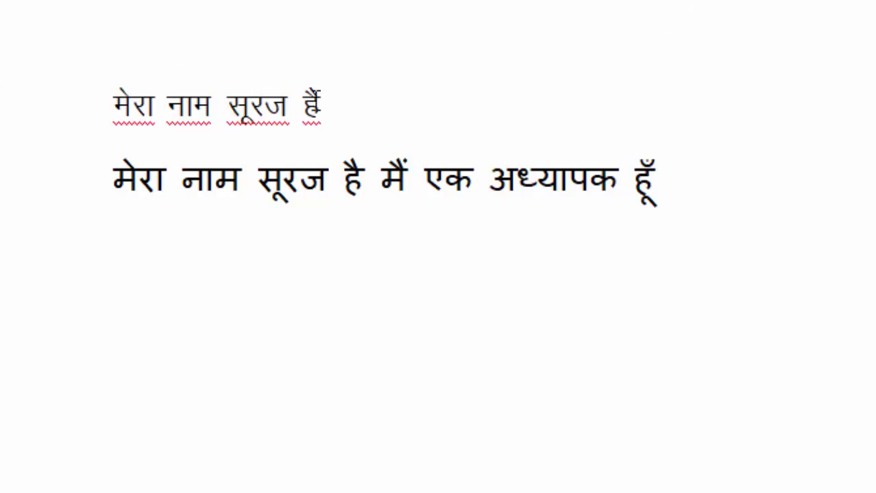
left_click(333, 107)
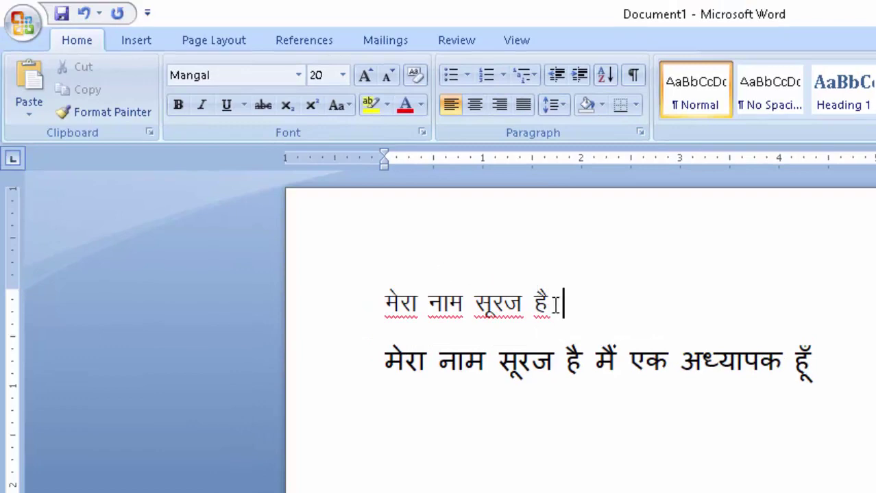
left_click_drag(549, 303, 59, 294)
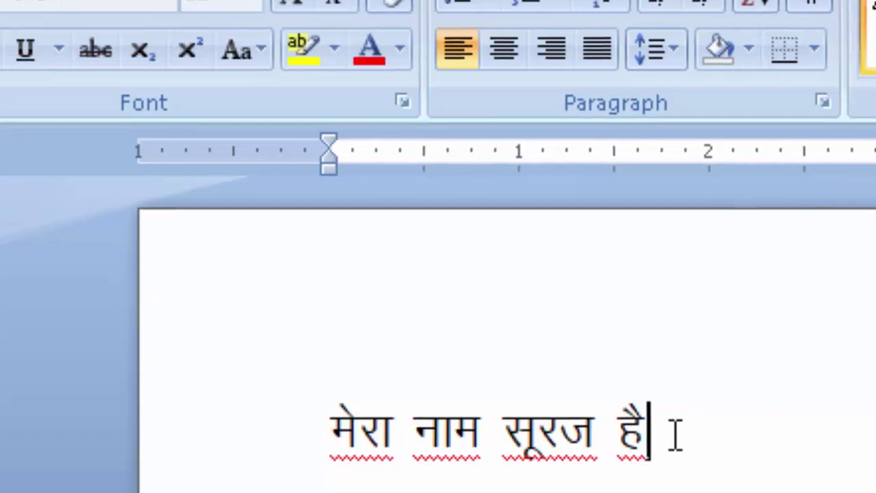
type("l")
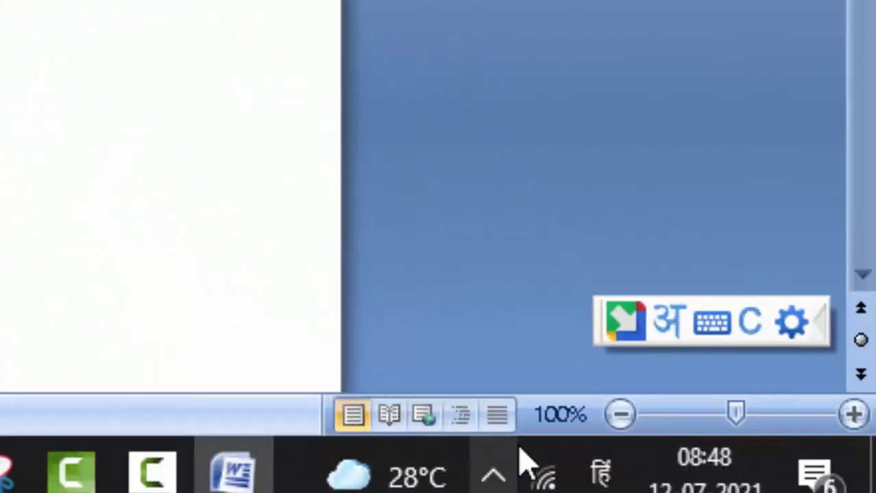
Step: Switch the keyboard input language and append Hindi text after है on the first line
left_click(601, 474)
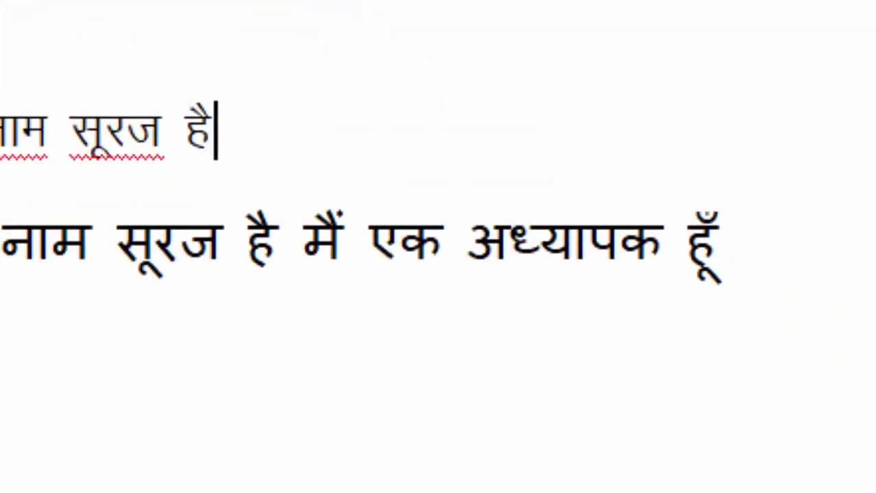
type("स")
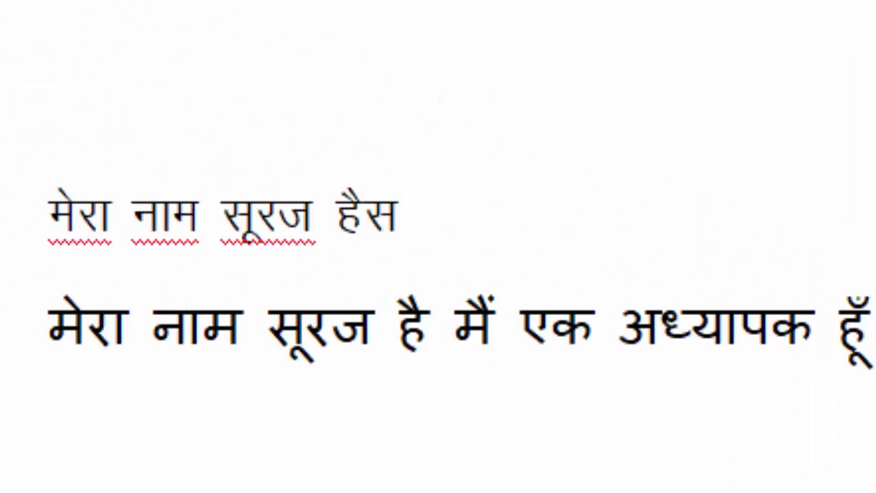
type("ू")
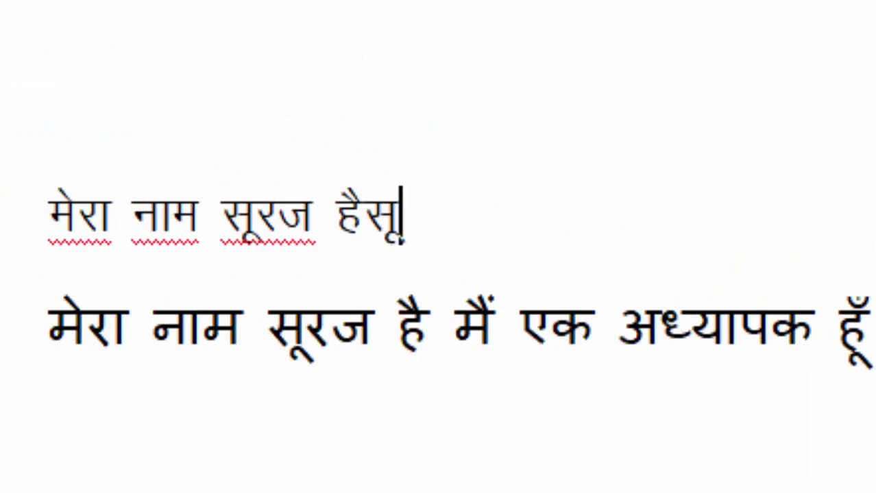
type("र")
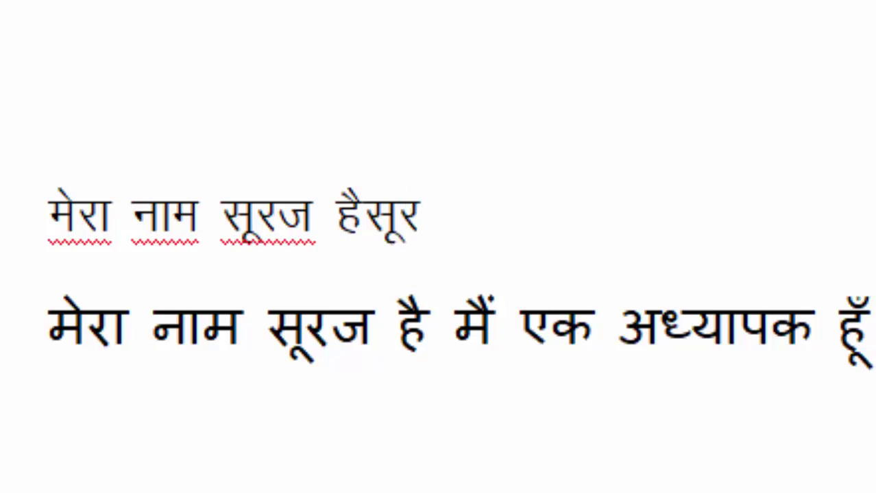
type("ज")
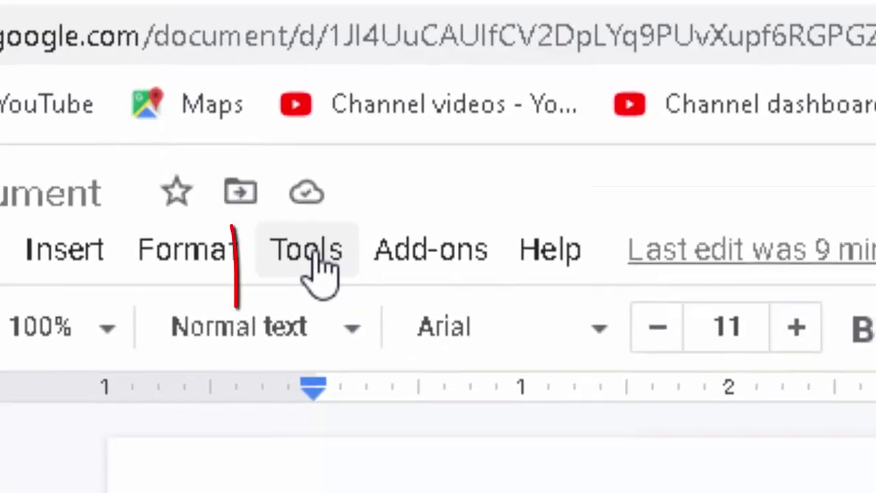
Step: Enable Voice typing from Tools and choose हिन्दी in the mic panel's language list
left_click(317, 333)
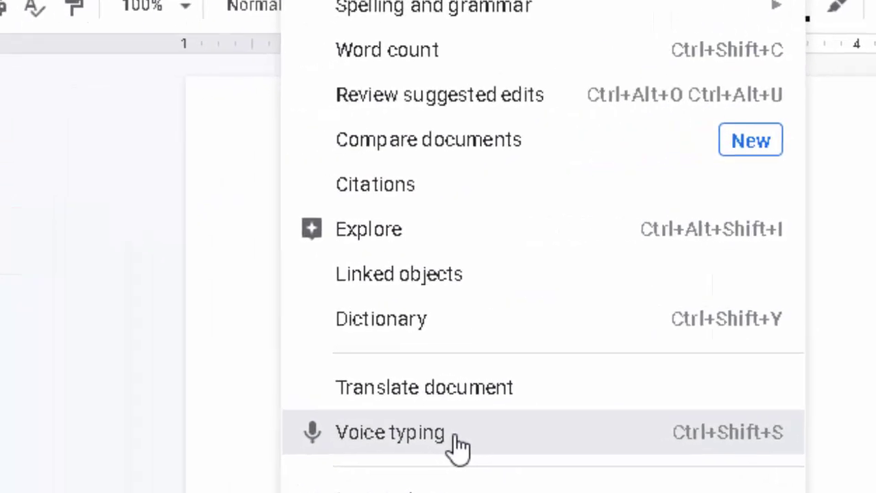
left_click(249, 388)
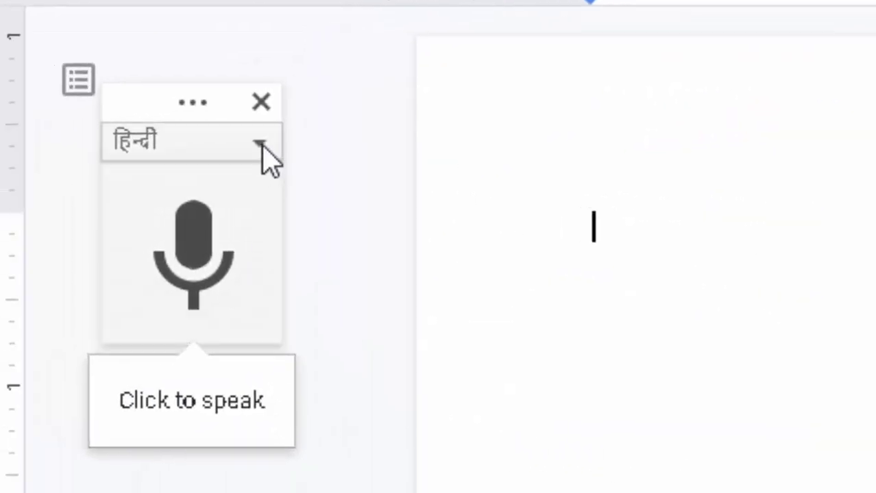
left_click(260, 144)
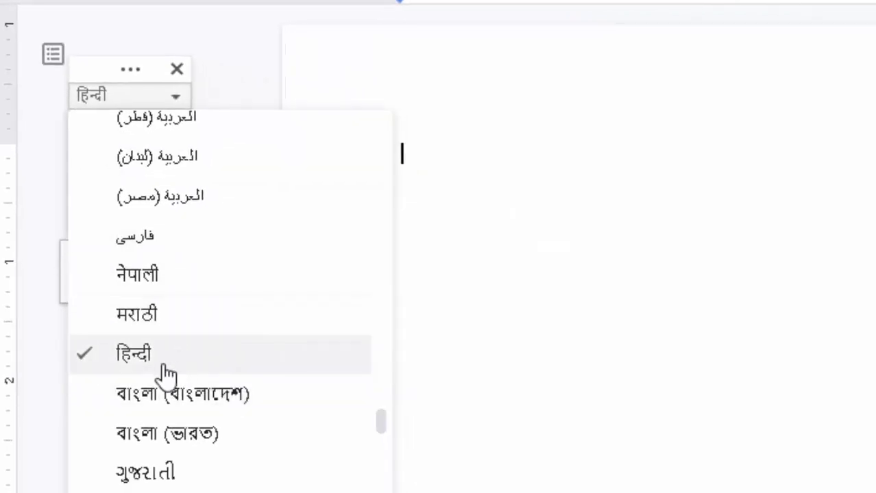
left_click(439, 156)
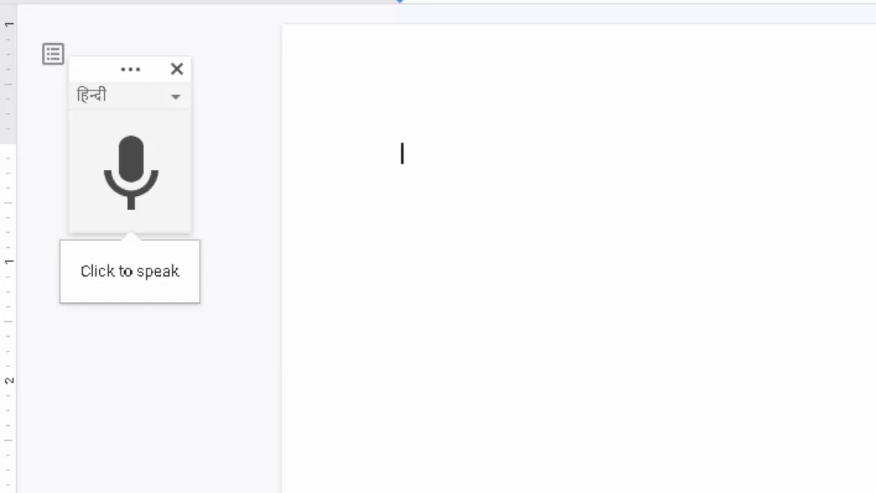
Step: Dictate the Hindi paragraph about computers, ending with आप देख सकते हैं
left_click(130, 161)
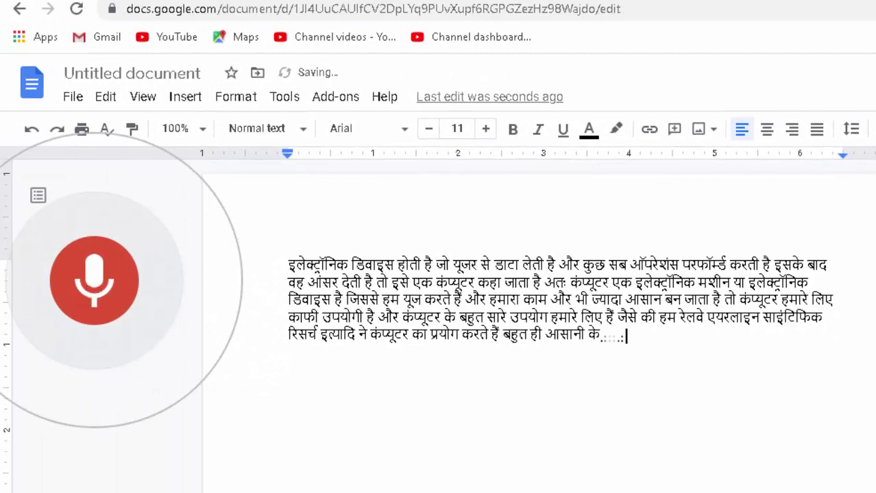
left_click(100, 276)
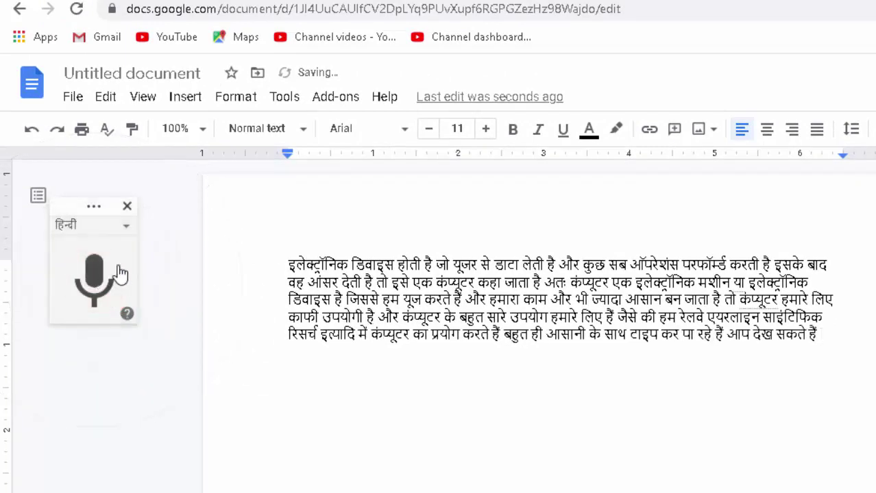
Step: Check the File > Download export formats, then select all the dictated Hindi text
left_click(73, 99)
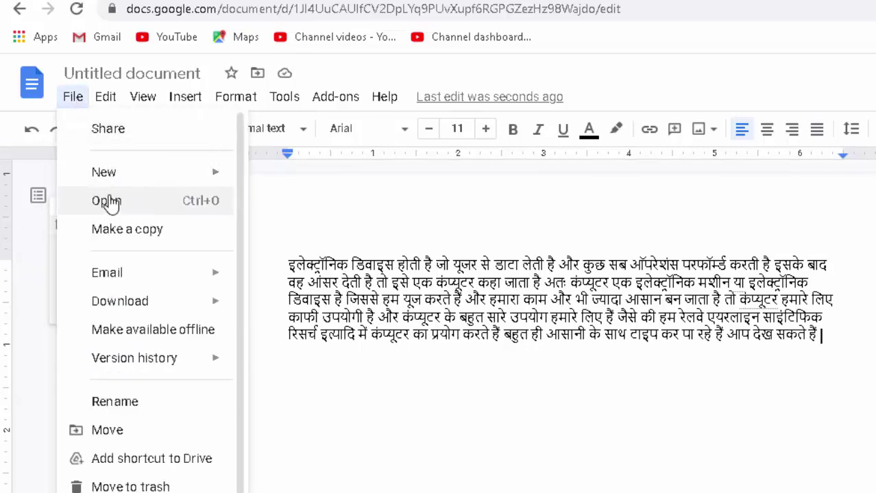
mouse_move(173, 293)
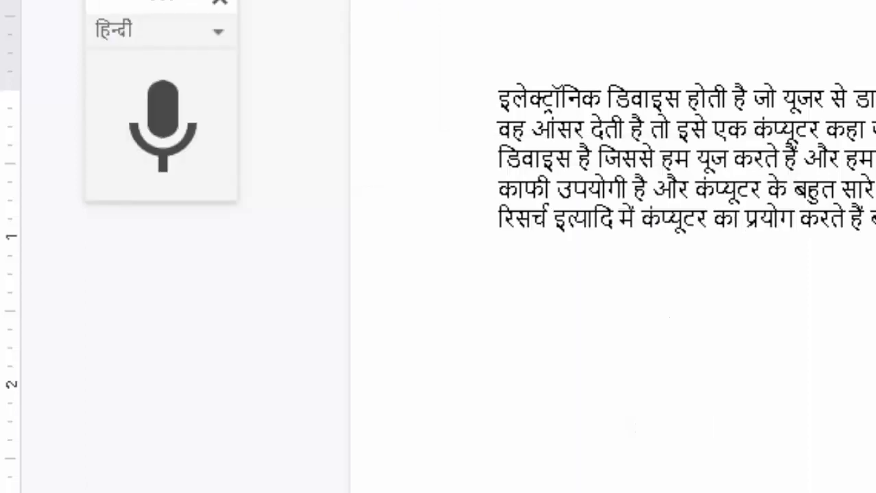
key("ctrl+a")
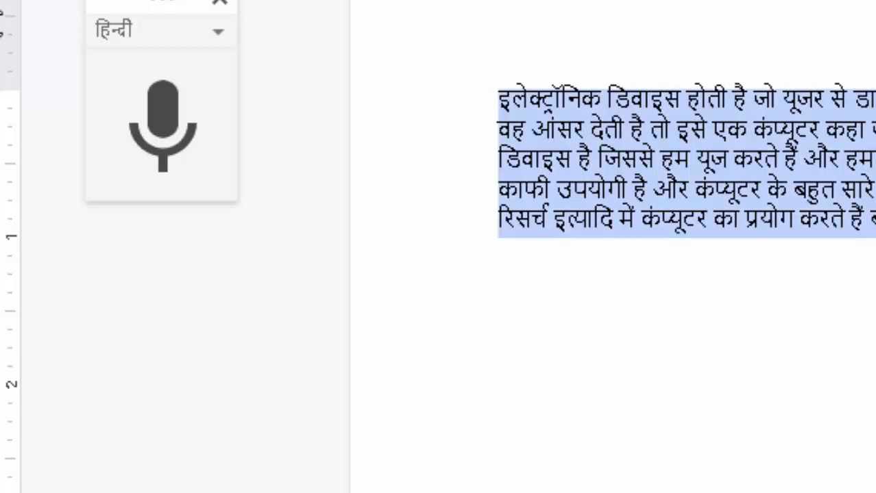